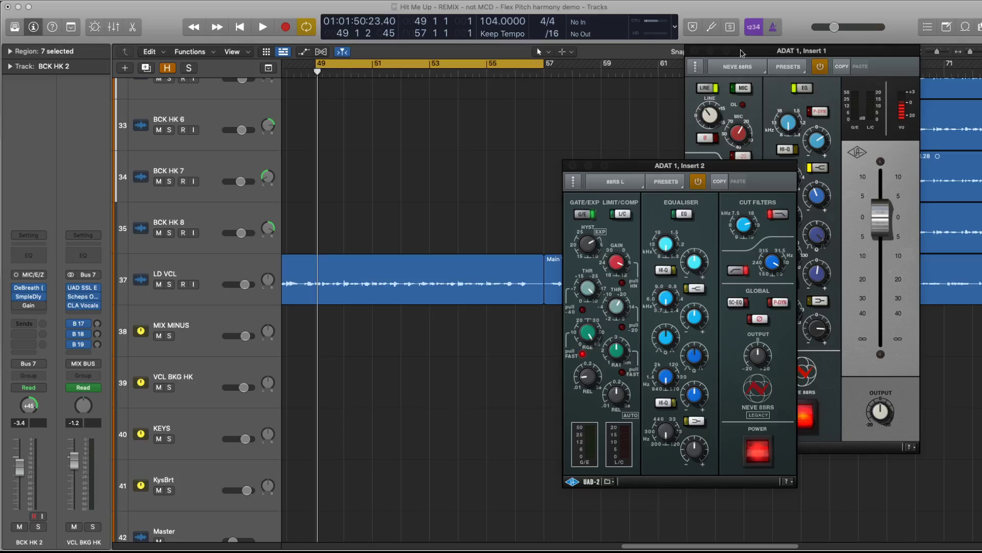
- Hide the open plug-in windows and play back the cycled section starting at bar 49
key(v)
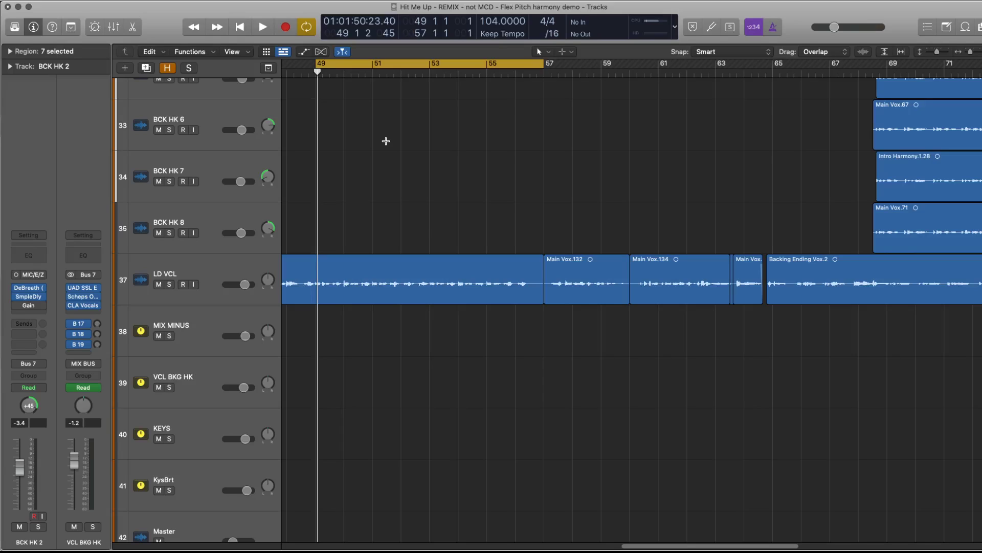
key(space)
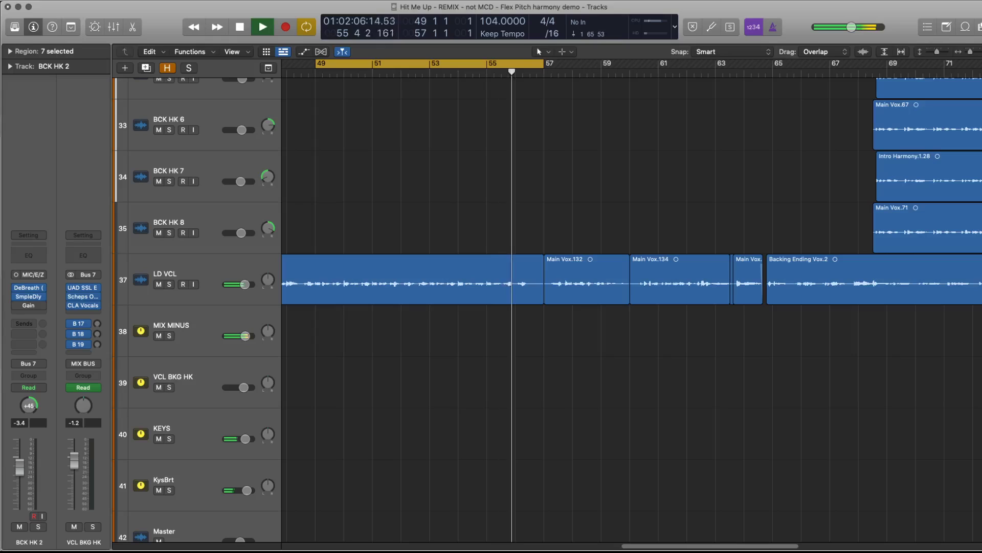
key(space)
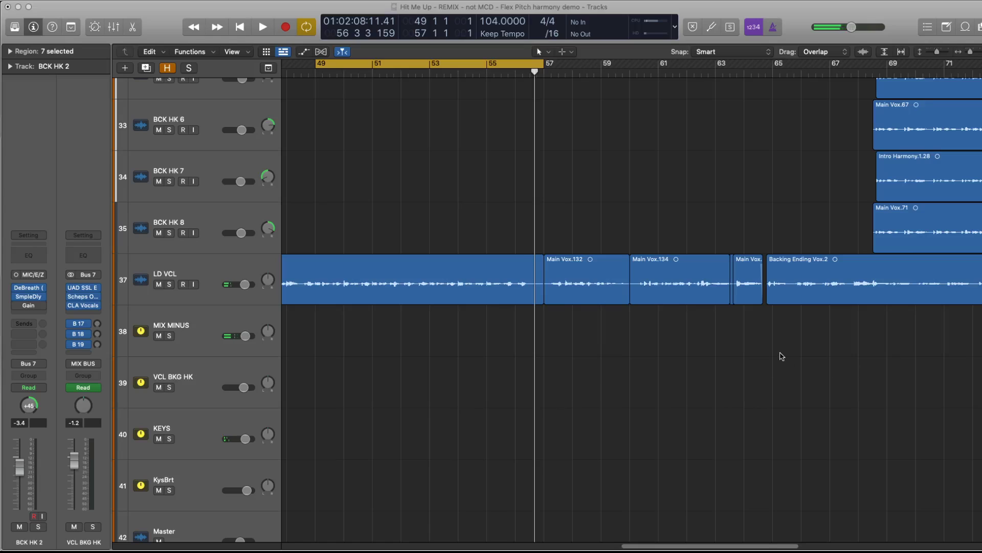
- Marquee-select the lead vocal phrase on the LD VCL track from bar 53 up to the playhead
scroll(631, 307, up, 15)
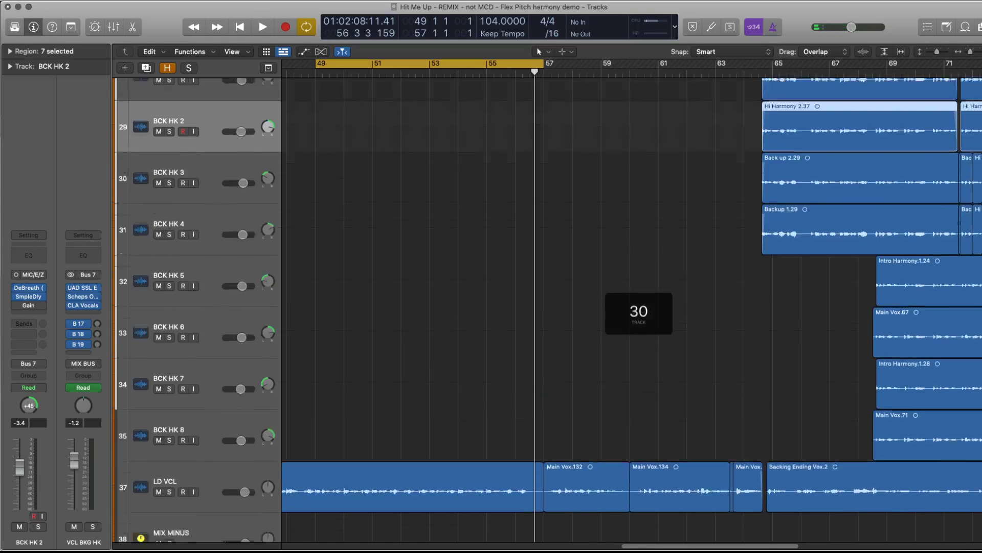
scroll(638, 313, down, 10)
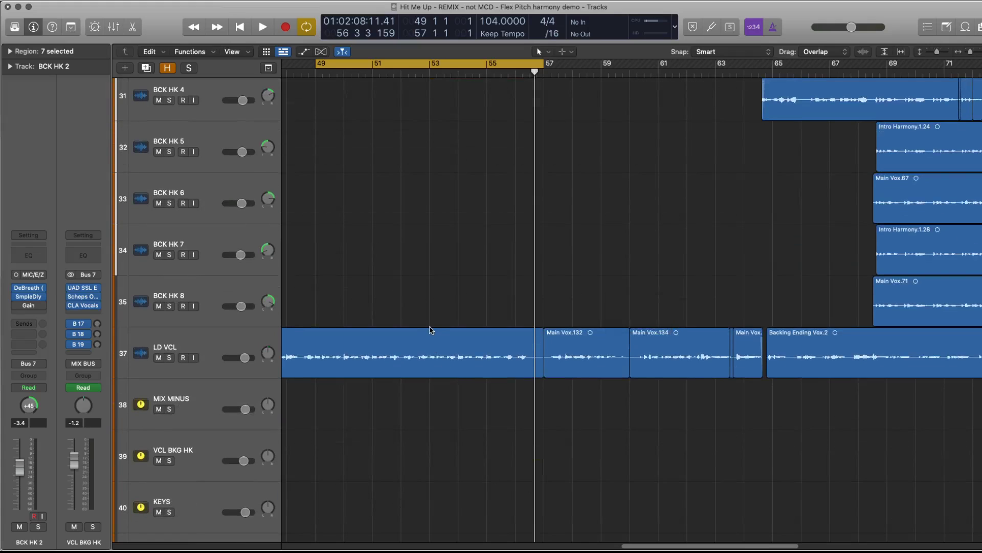
drag(430, 334, 534, 333)
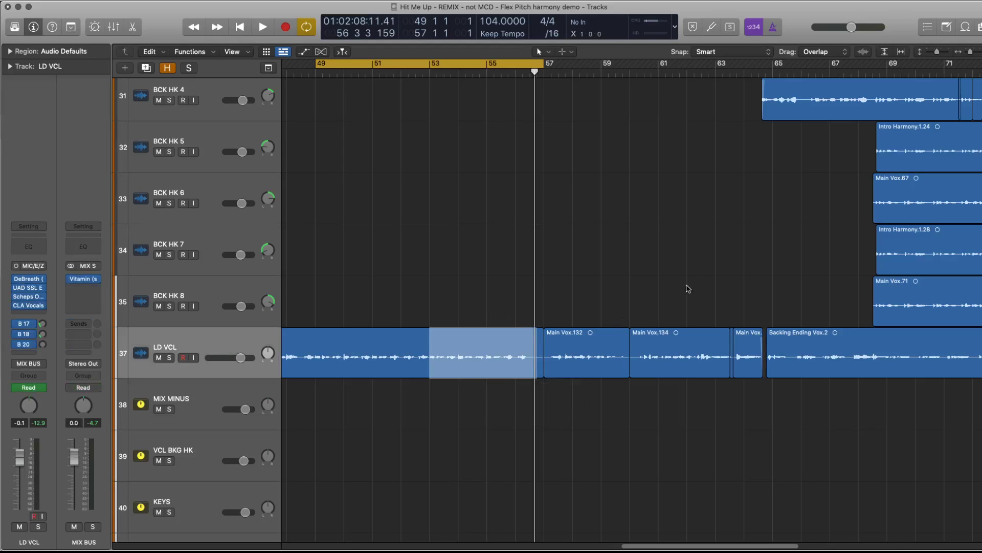
- Select the background tracks BCK VRS HI3, BCK VRS HI4 and the upper BCK vrs low in turn
scroll(662, 388, up, 10)
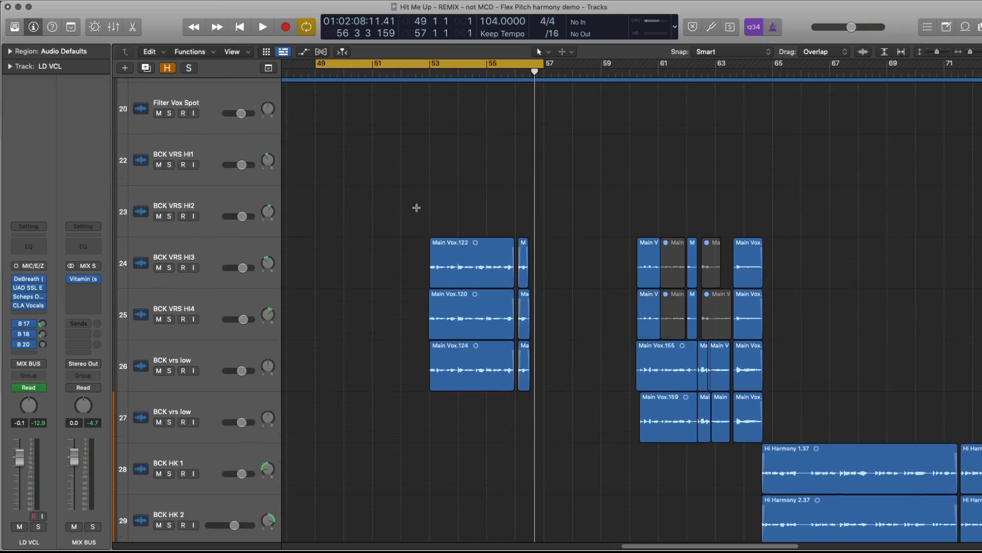
click(175, 257)
click(188, 308)
click(187, 356)
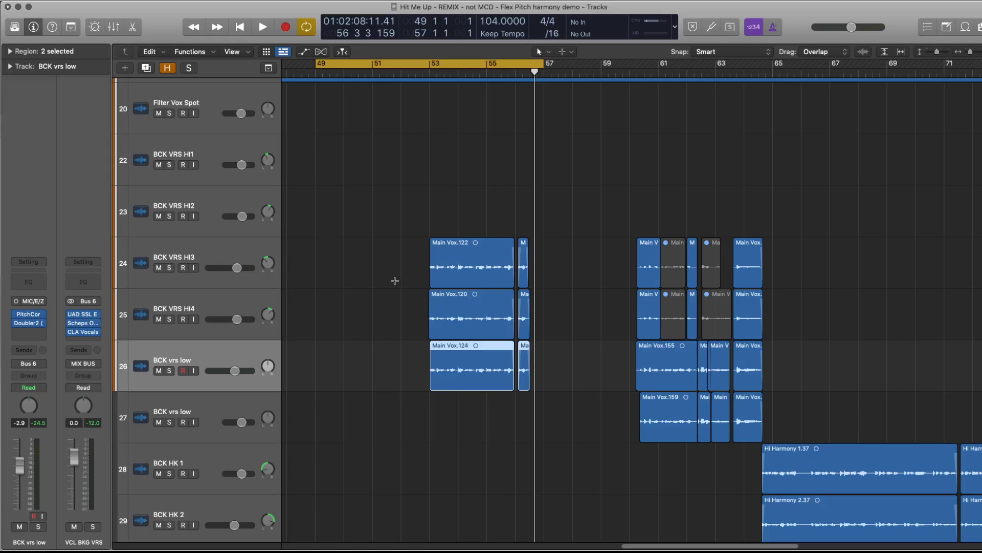
- Select the Main Vox.122 region on BCK VRS HI3 and show the Flex Pitch notes in the tracks area with enlarged track height
click(451, 248)
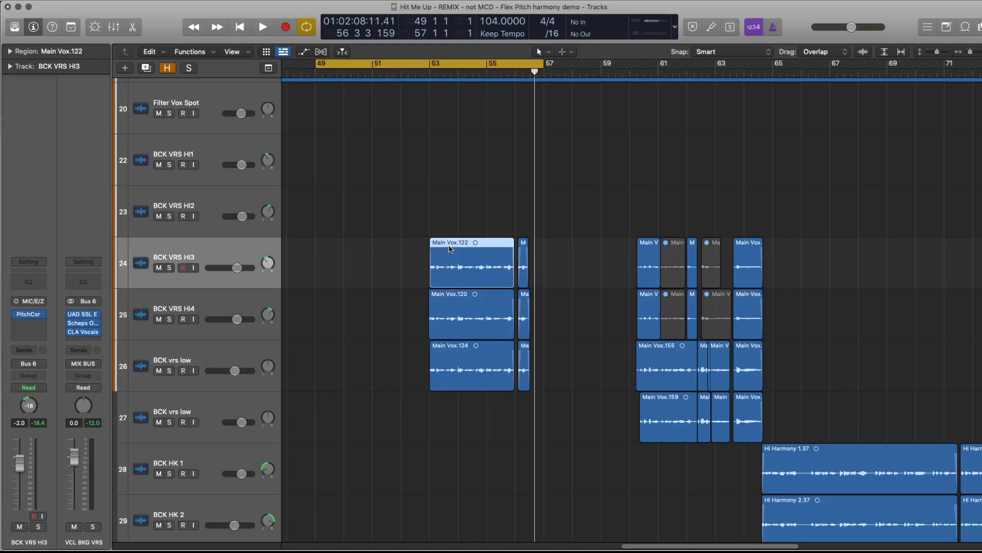
key(super+Right)
key(super+Right)
key(super+Right)
key(super+Right)
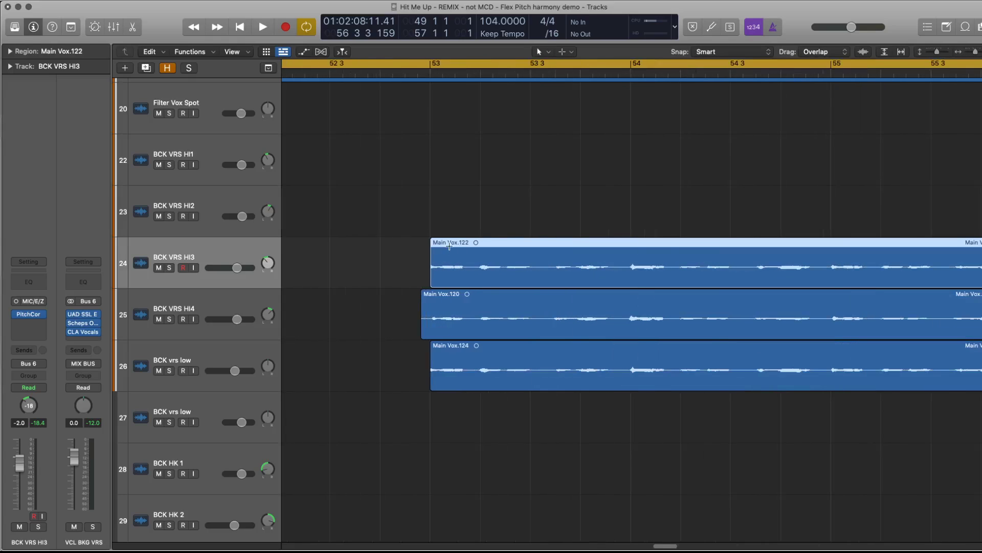
key(super+Right)
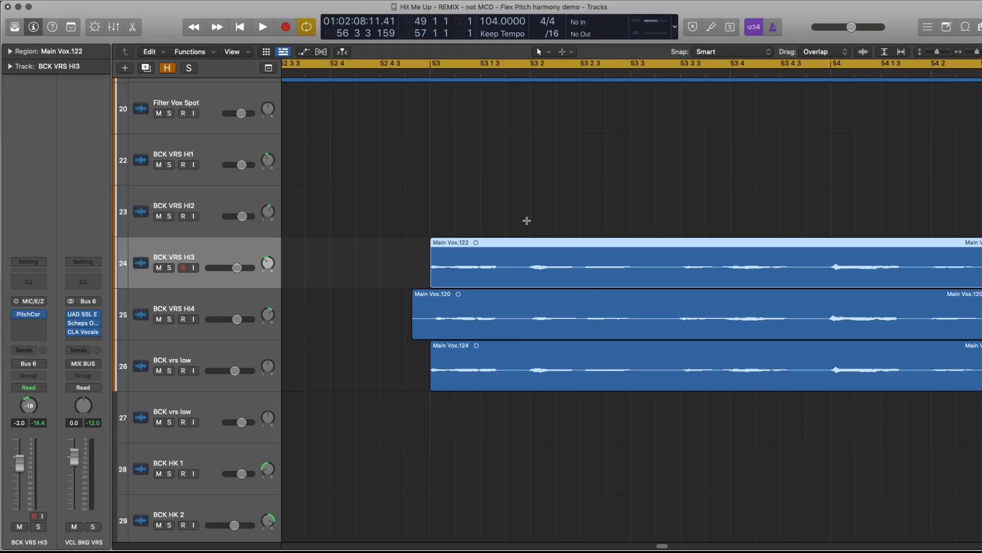
key(super+f)
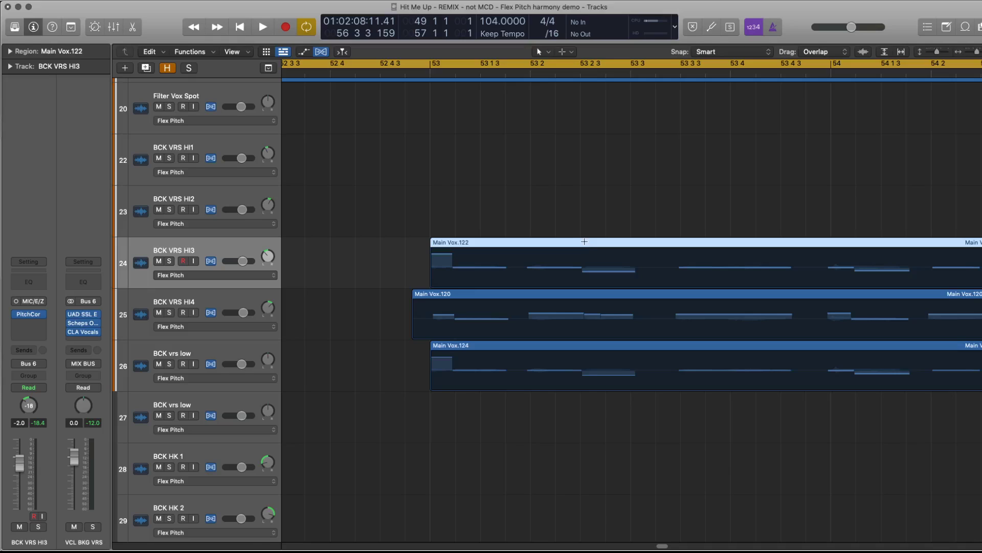
scroll(588, 245, up, 5)
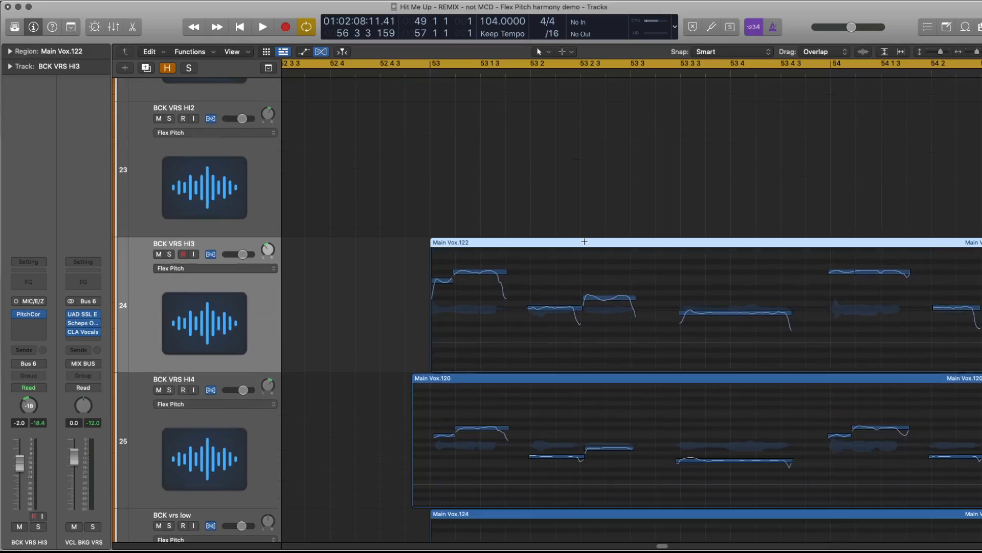
scroll(585, 241, up, 5)
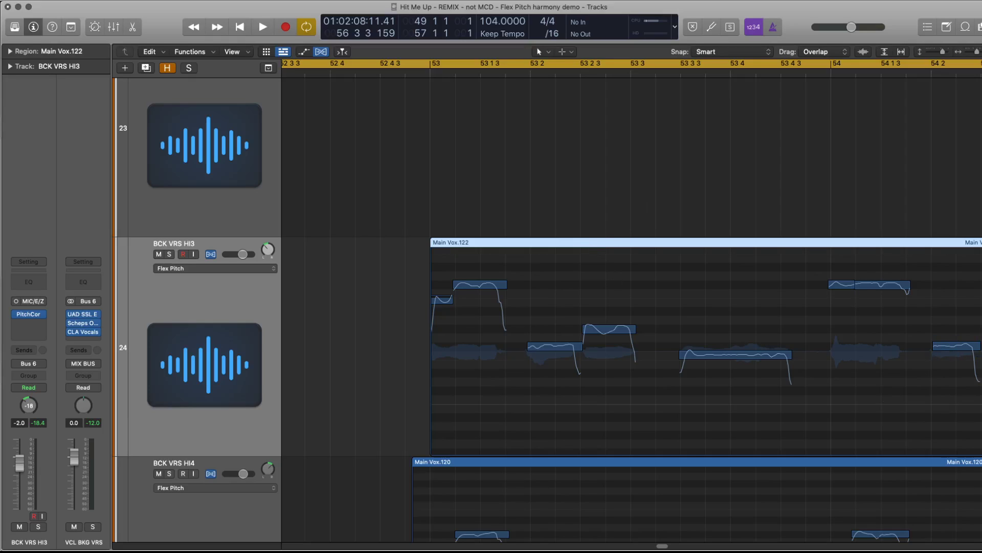
- Examine the lead vocal's Flex Pitch notes on the LD VCL track around bar 53
scroll(969, 468, down, 15)
scroll(968, 468, up, 4)
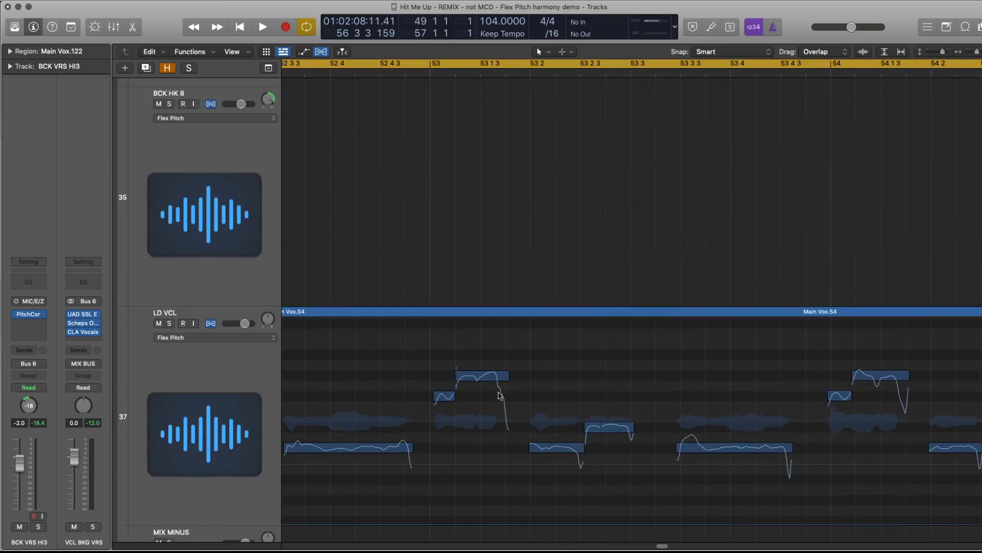
mouse_move(735, 453)
- Compare the Flex Pitch notes of BCK VRS HI3, BCK VRS HI4 and BCK vrs low across bars 53 and 54
scroll(980, 354, up, 12)
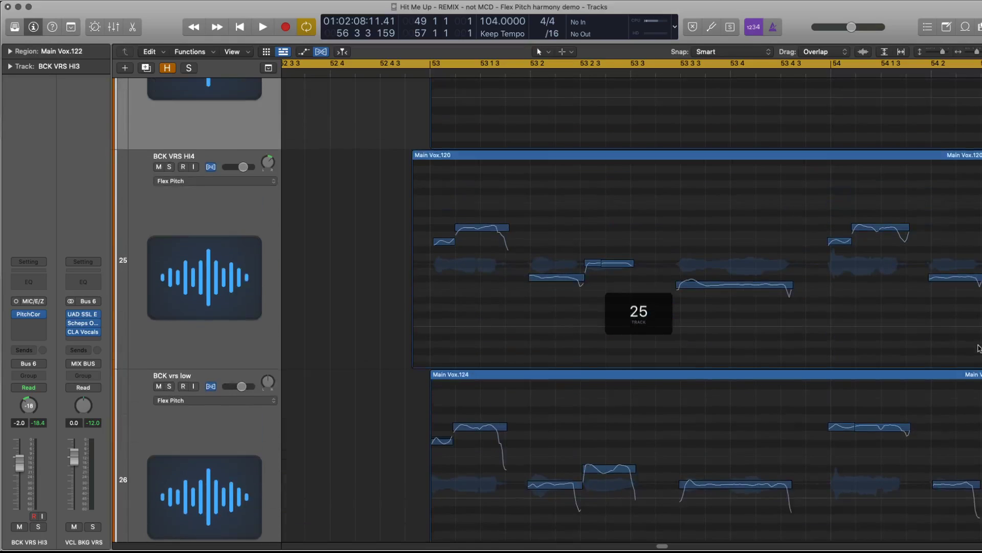
scroll(980, 354, up, 2)
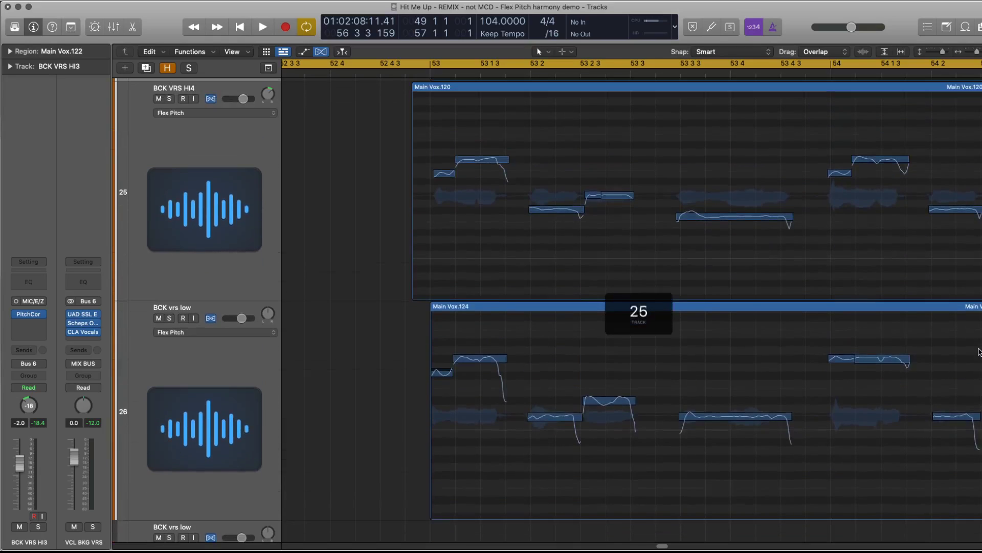
click(487, 360)
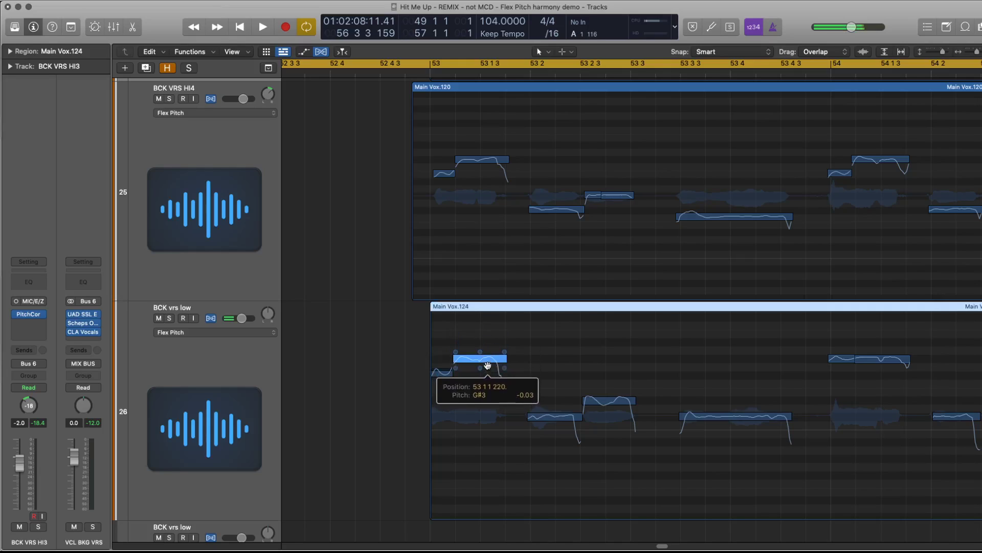
mouse_move(503, 148)
mouse_move(583, 220)
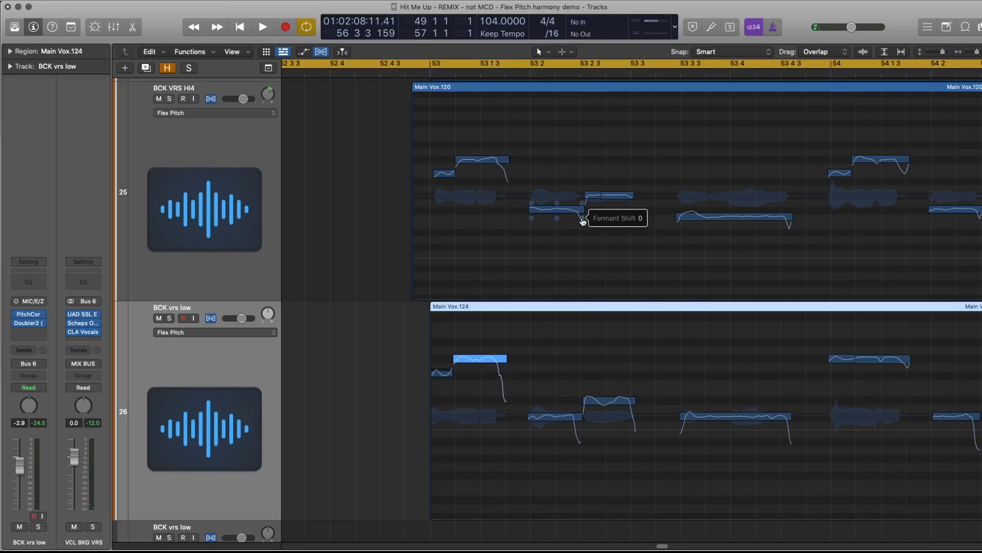
mouse_move(791, 432)
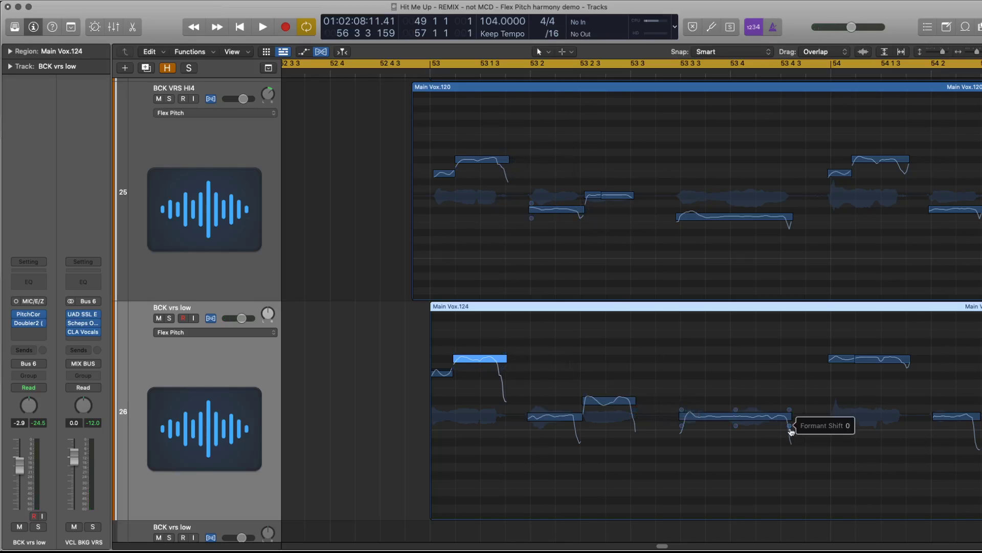
scroll(401, 149, up, 3)
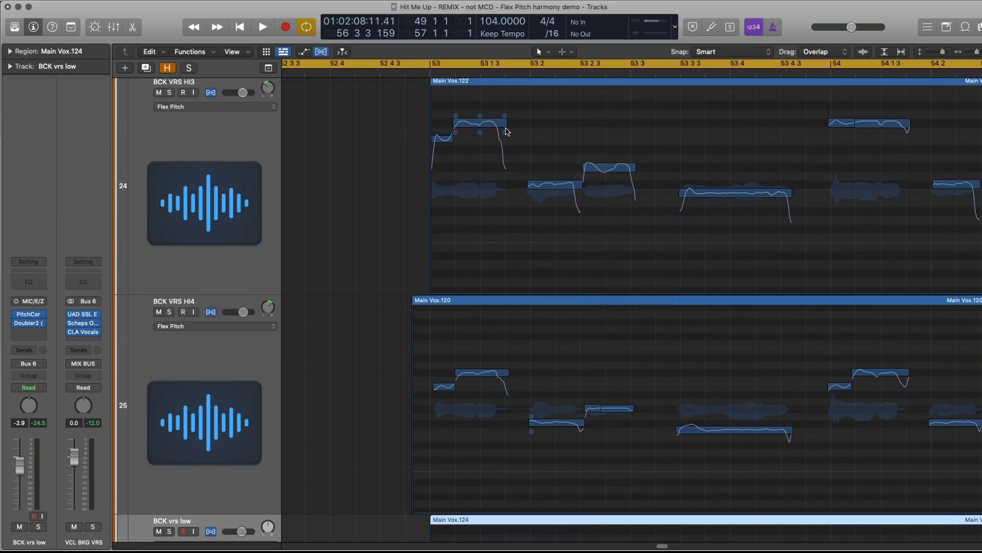
mouse_move(632, 169)
mouse_move(612, 401)
mouse_move(618, 420)
scroll(614, 530, down, 3)
mouse_move(610, 451)
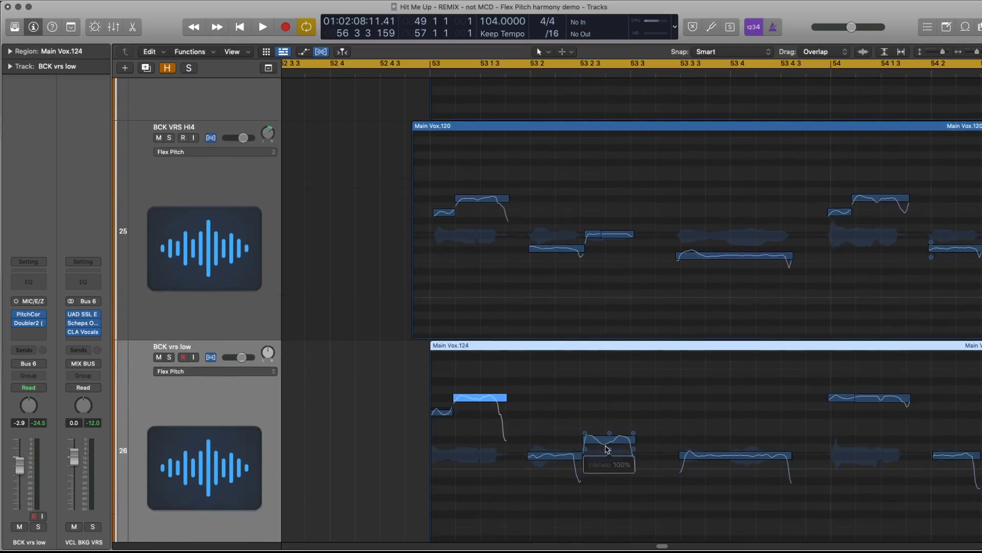
scroll(610, 452, up, 2)
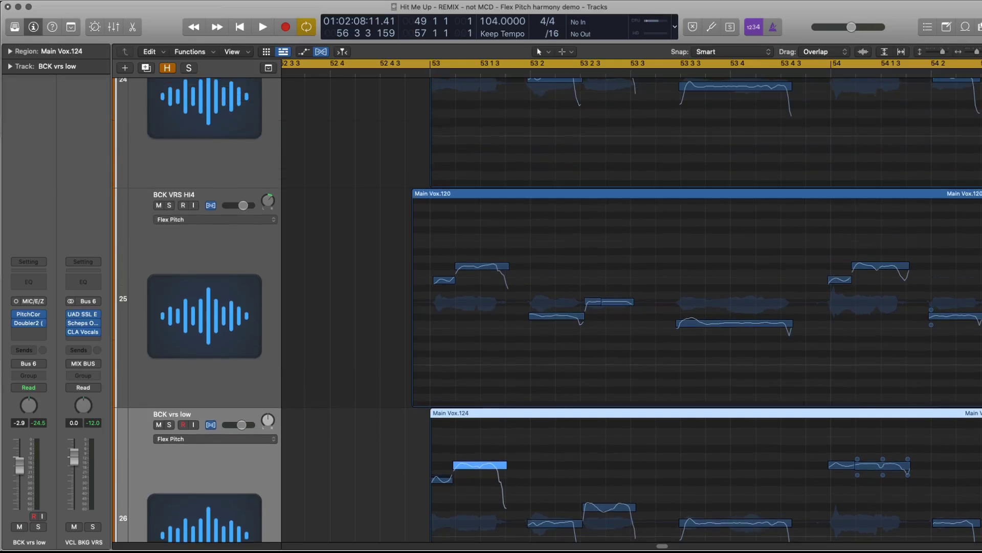
scroll(548, 309, up, 1)
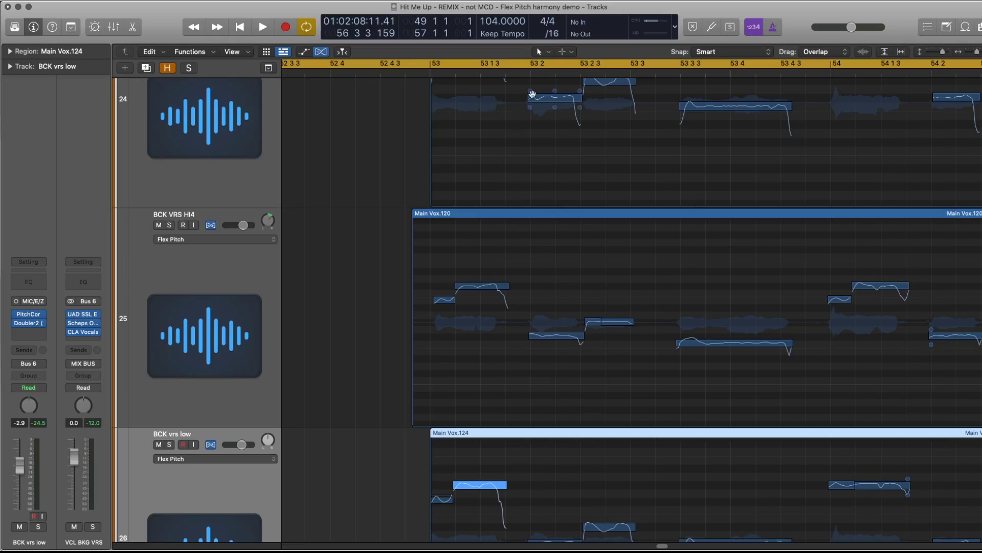
mouse_move(533, 350)
- Turn off cycle mode and play back the harmony phrase from before bar 53
click(389, 64)
click(380, 73)
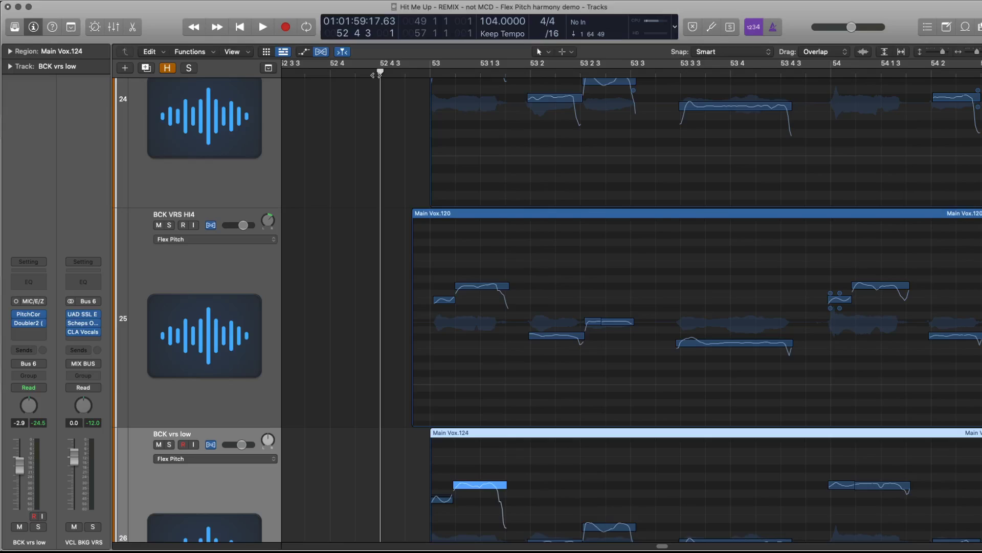
key(comma)
key(space)
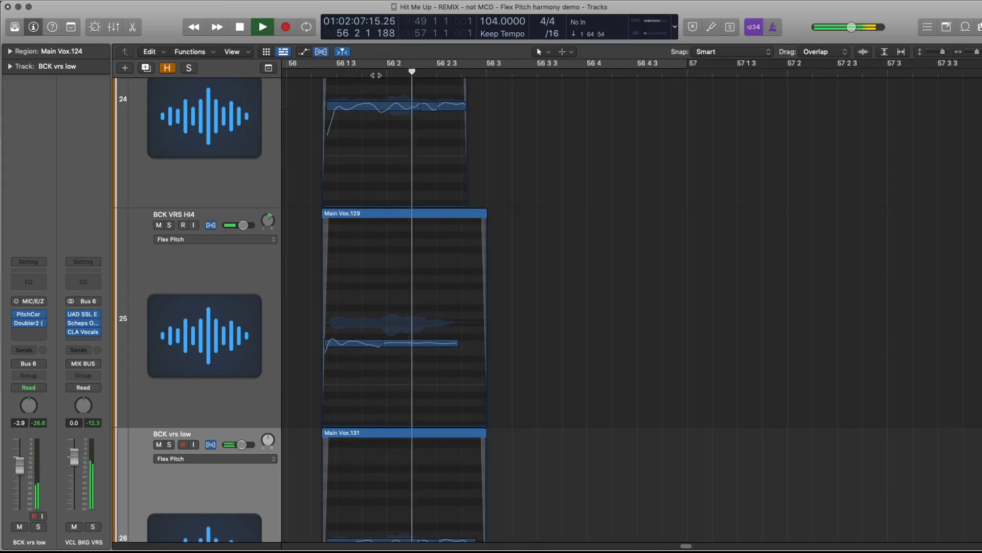
key(space)
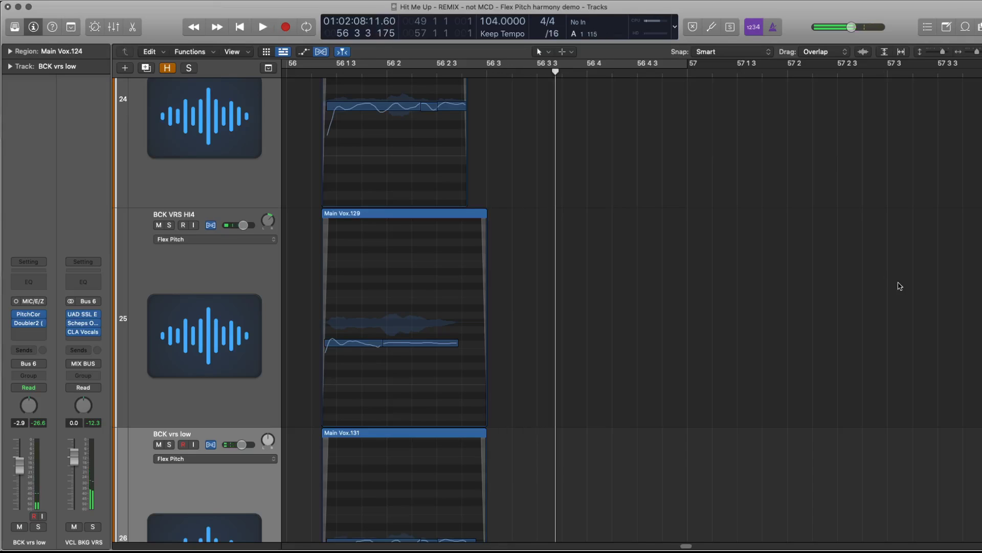
- Open the Doubler2 plug-in on the BCK vrs low track to view its settings, and close it
scroll(865, 225, down, 4)
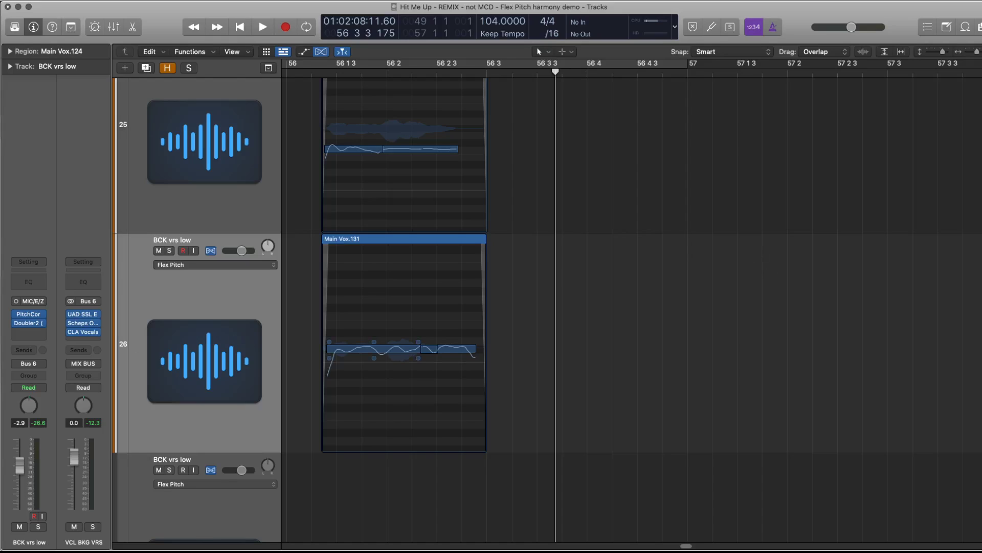
mouse_move(31, 323)
click(29, 323)
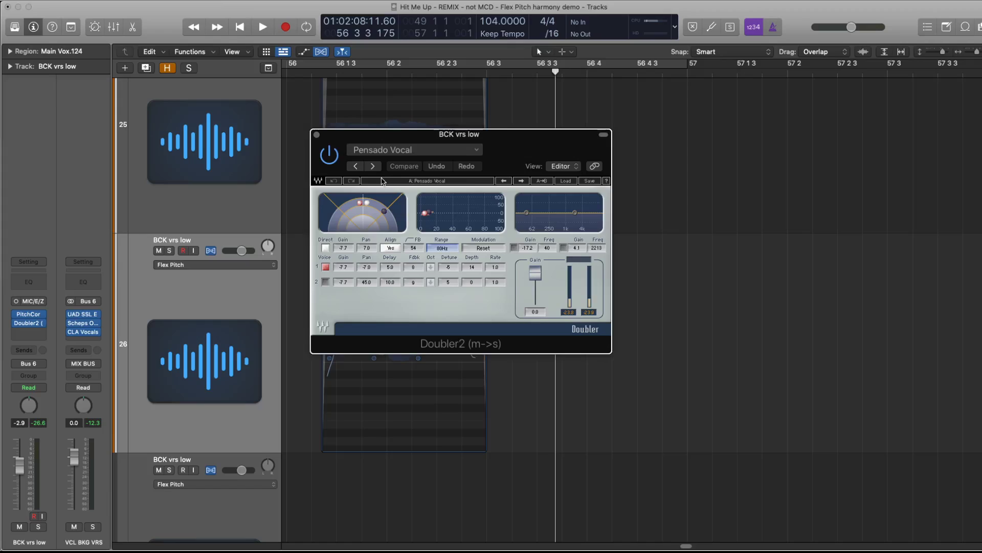
click(317, 135)
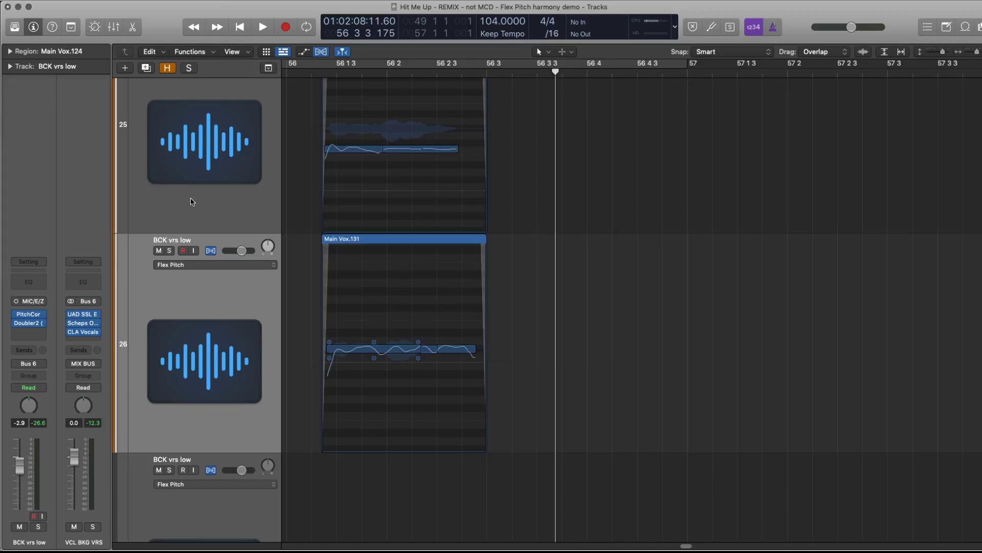
- View the settings of the Doubler2 and Vocal Doubler plug-ins on the BCK VRS HI4 track, closing each one
click(191, 198)
scroll(191, 198, up, 3)
click(30, 324)
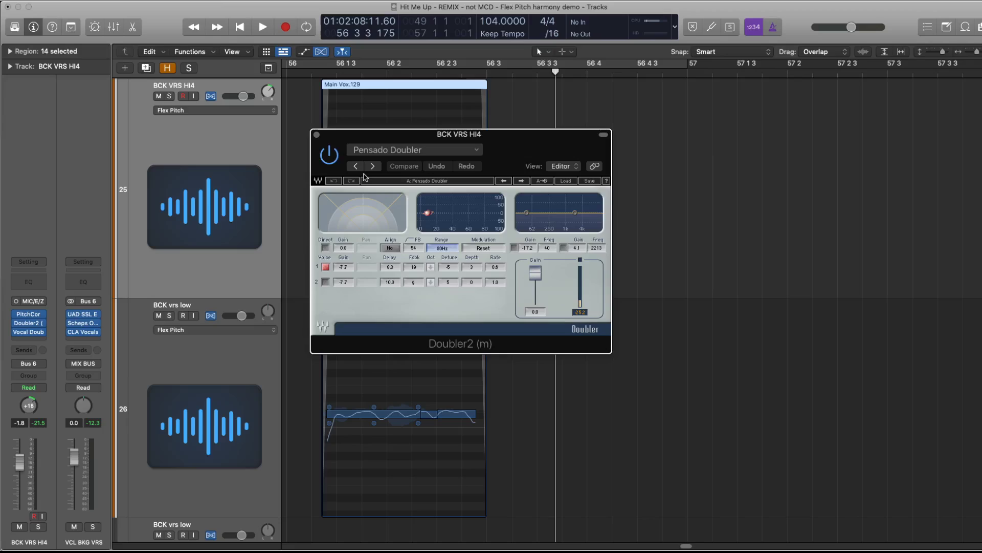
click(317, 134)
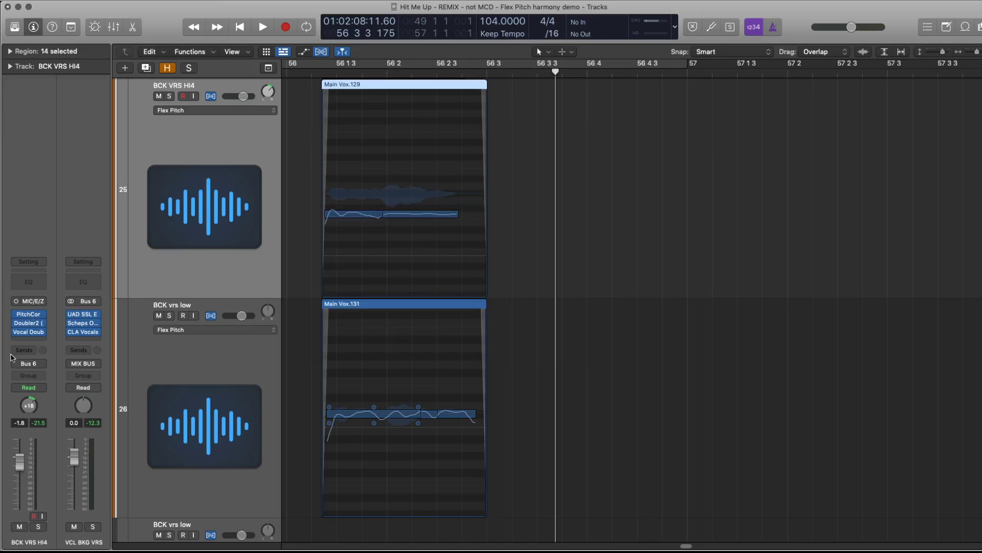
click(28, 332)
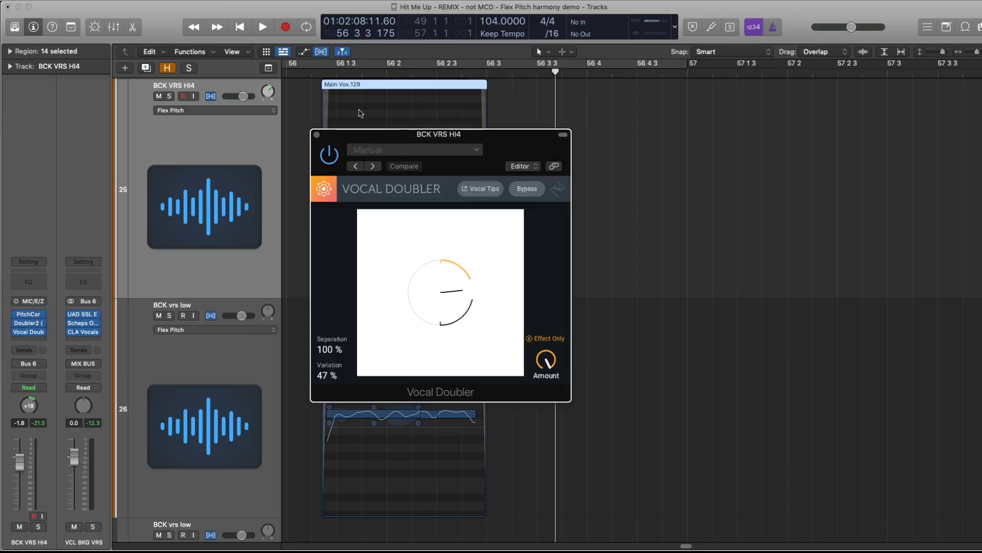
click(317, 135)
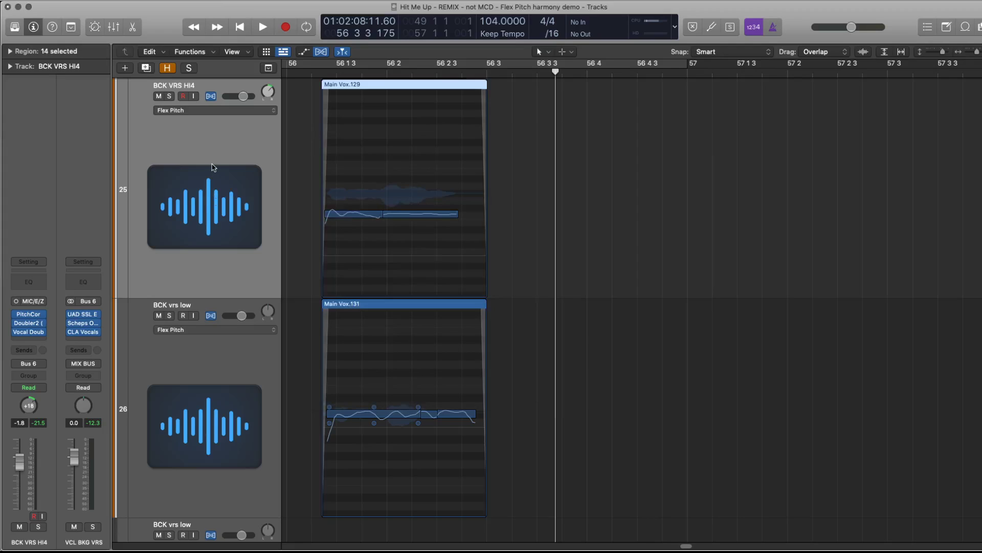
- Switch back and forth between BCK VRS HI3 and BCK VRS HI4 to compare their channel strips
key(Up)
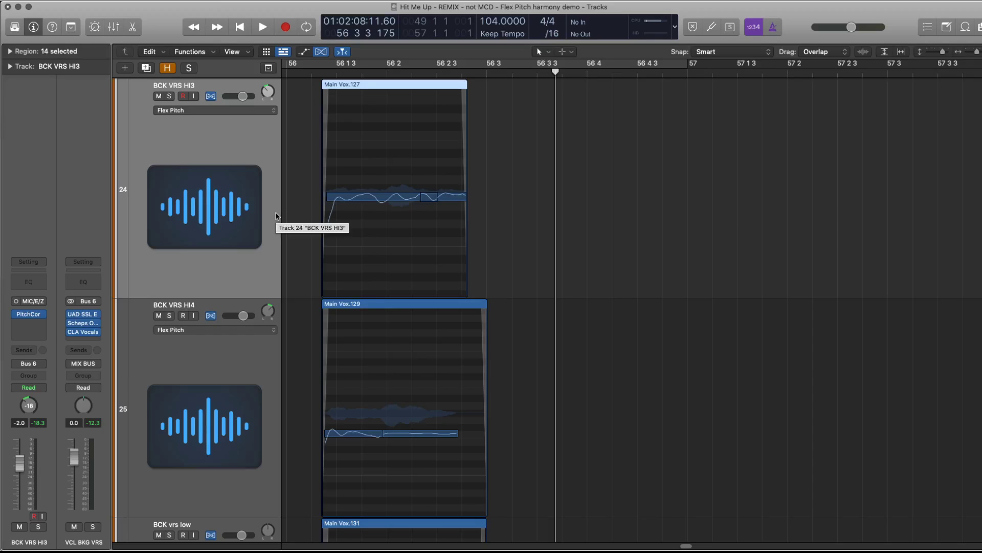
key(Down)
key(Up)
key(Down)
key(Up)
key(Down)
key(Up)
key(Down)
key(Up)
key(Down)
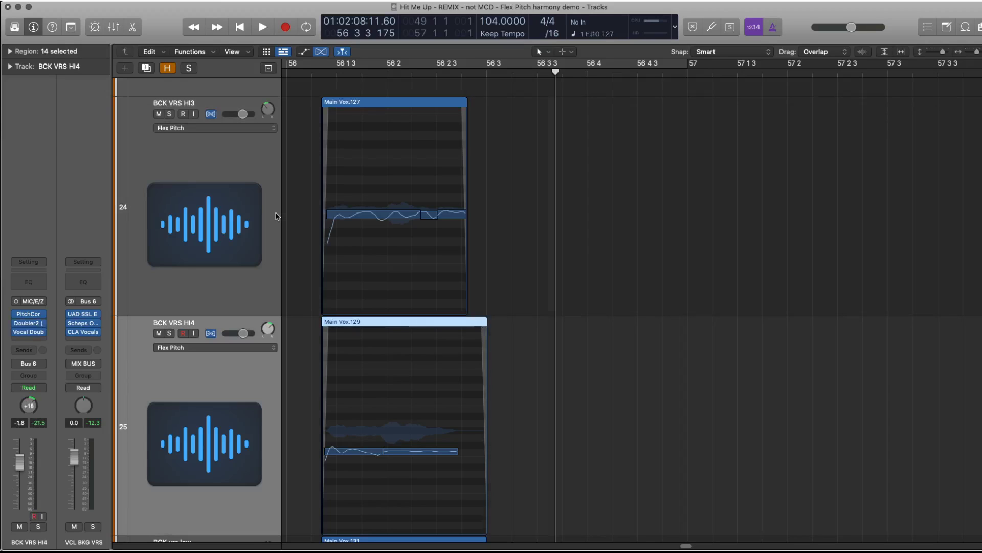
key(Up)
key(Down)
key(Up)
key(Down)
key(Up)
key(Down)
key(Up)
key(Down)
key(Up)
key(Down)
key(Up)
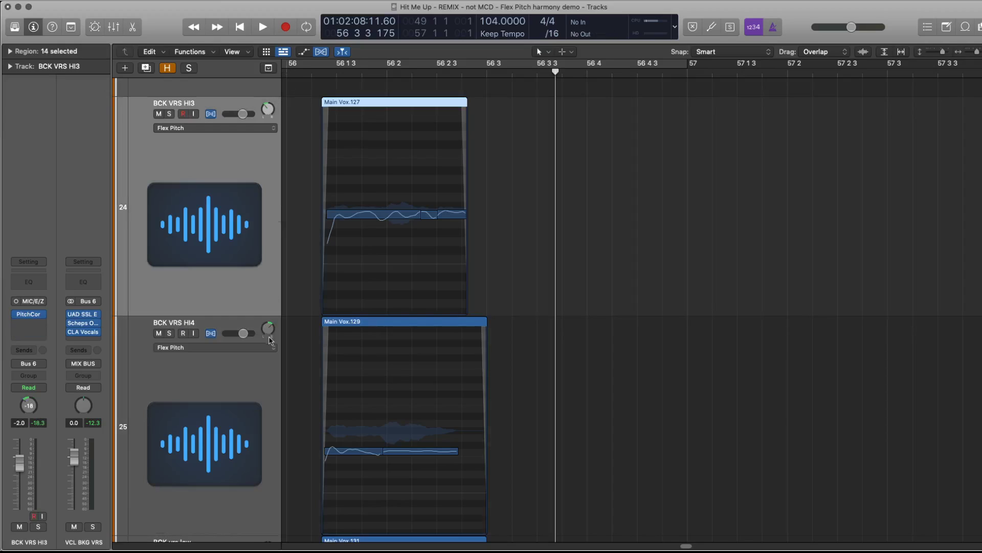